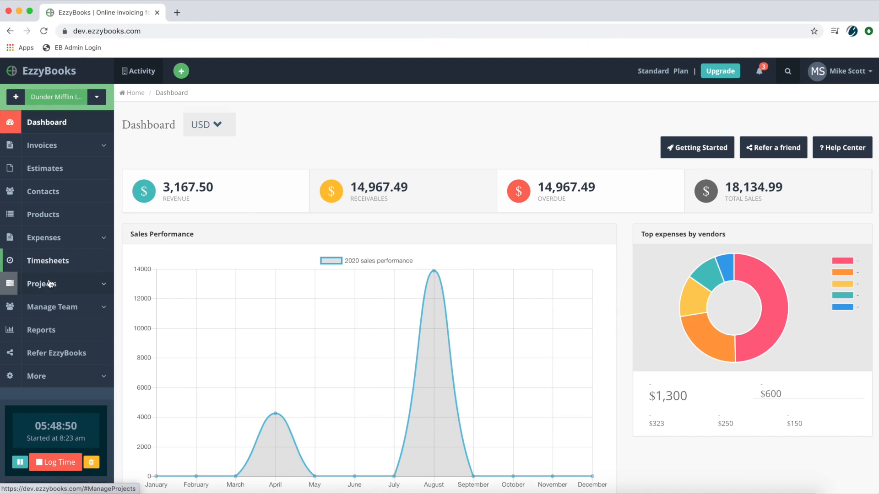
Step: Open the Logo Design for Signage SEO project and start generating an invoice from it
left_click(45, 285)
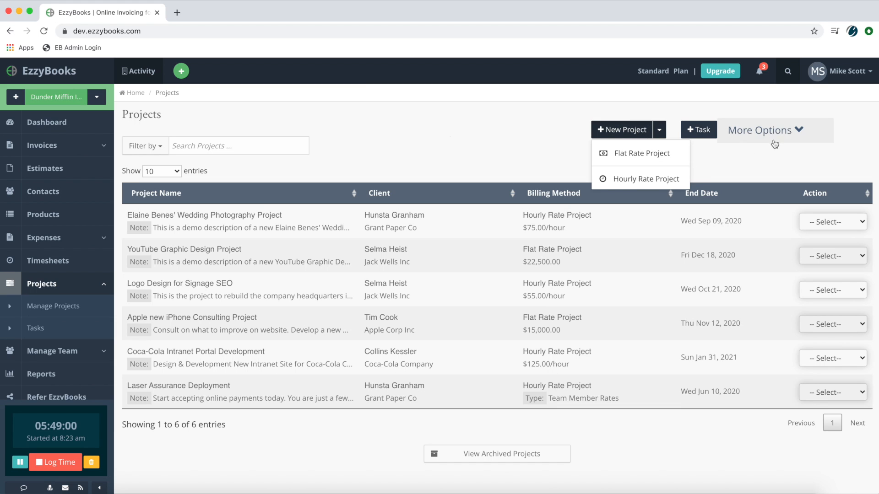
left_click(610, 294)
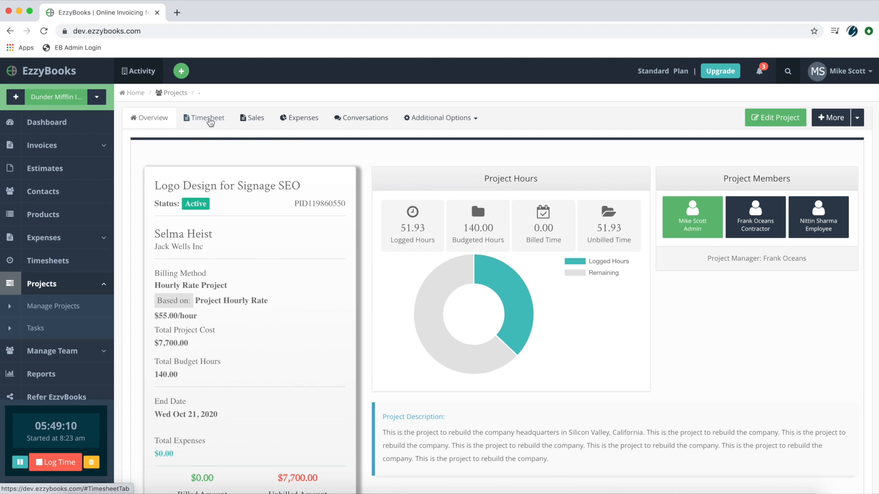
left_click(449, 118)
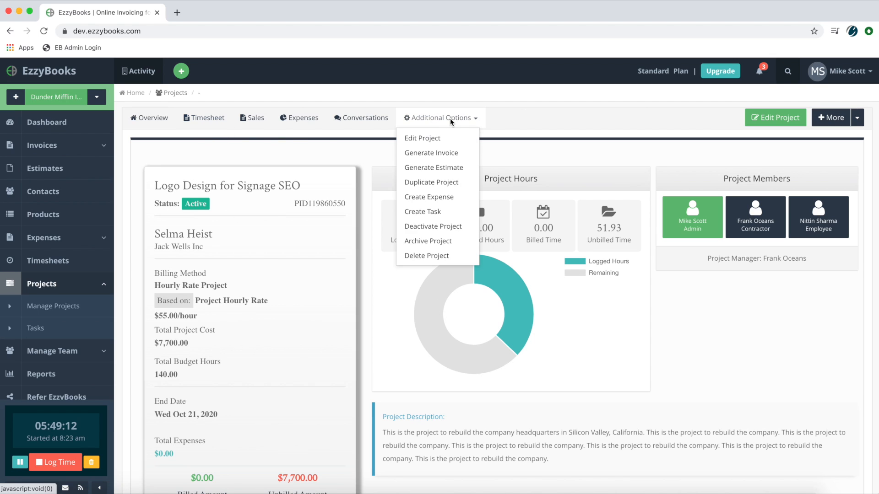
left_click(444, 152)
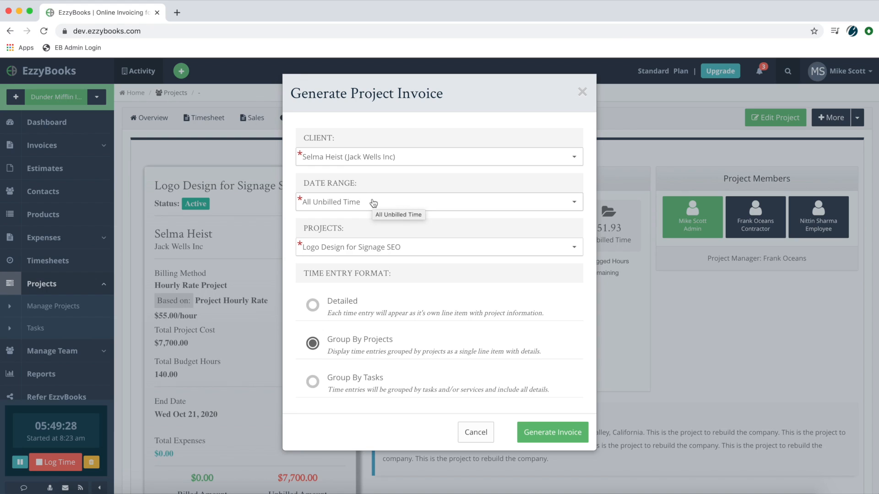
Step: Set the invoice's date range to Custom, billing from 01 August 2020 to 15 August 2020
left_click(440, 196)
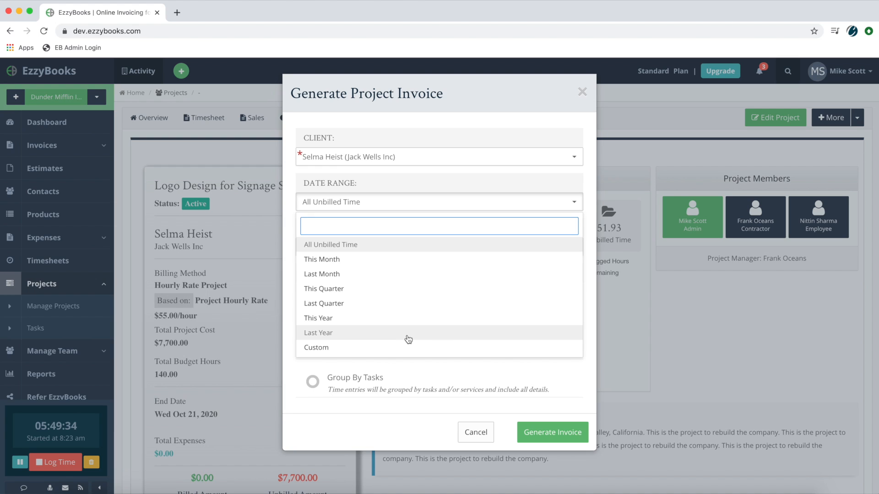
left_click(384, 349)
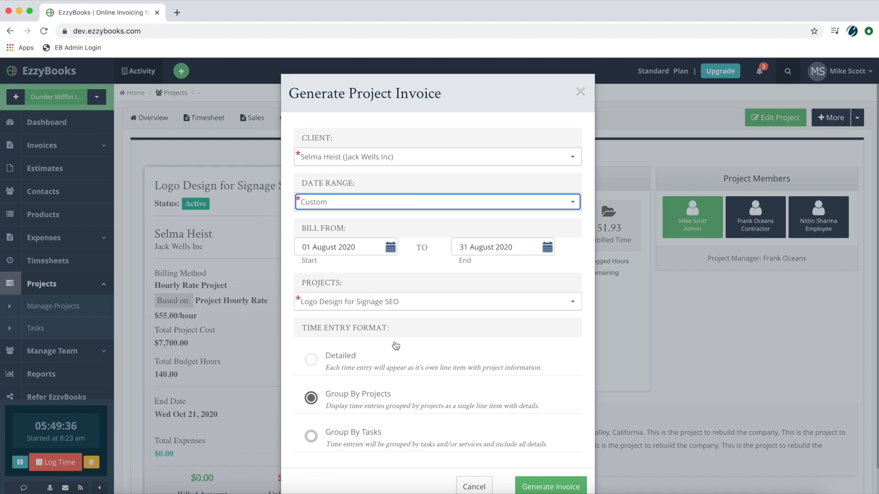
left_click(390, 247)
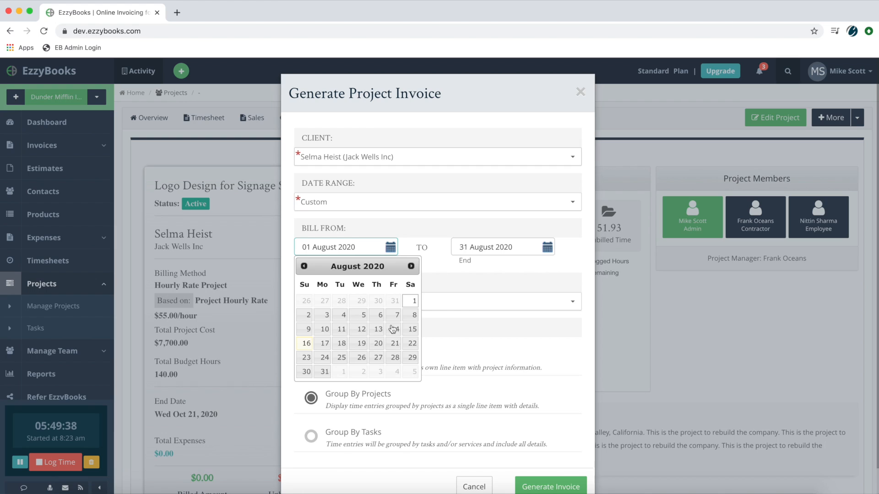
left_click(410, 301)
left_click(548, 247)
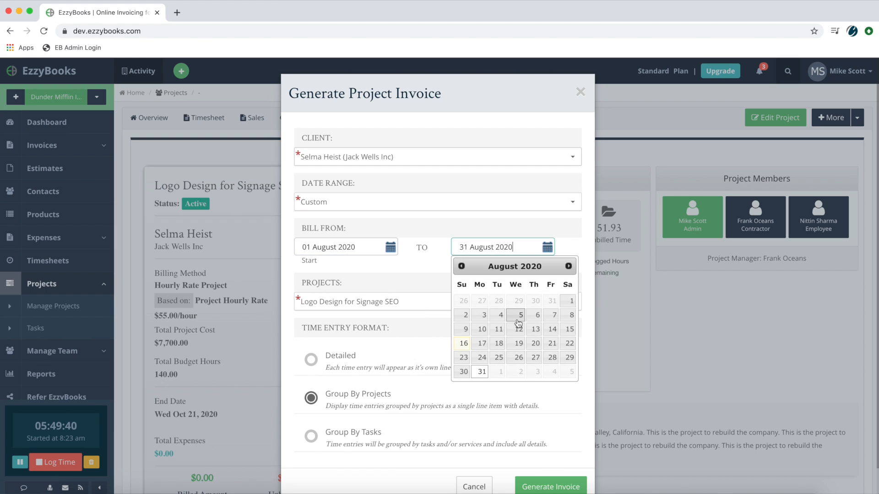
left_click(570, 329)
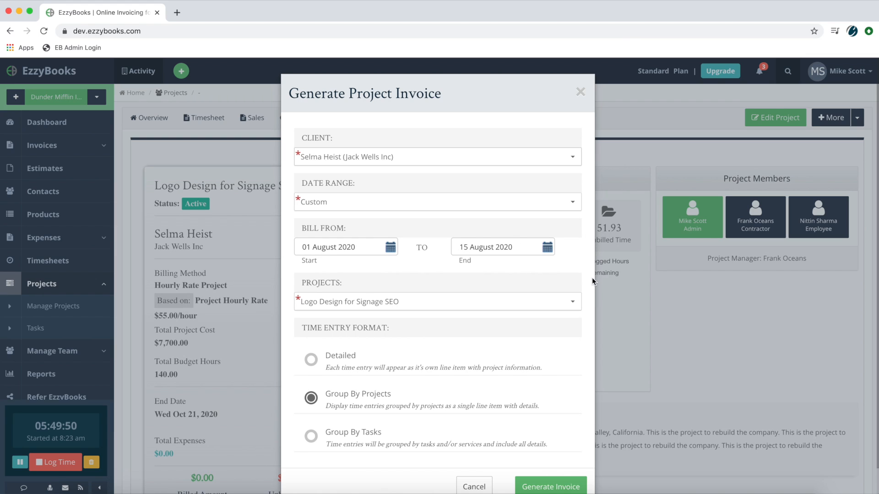
Step: Choose the Group By Projects time entry format and generate the project invoice
scroll(589, 276, "down", 1)
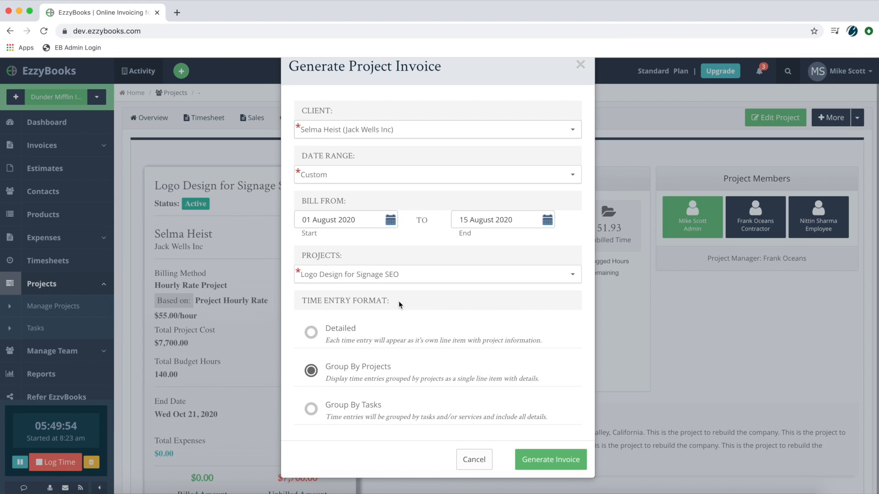
triple_click(333, 302)
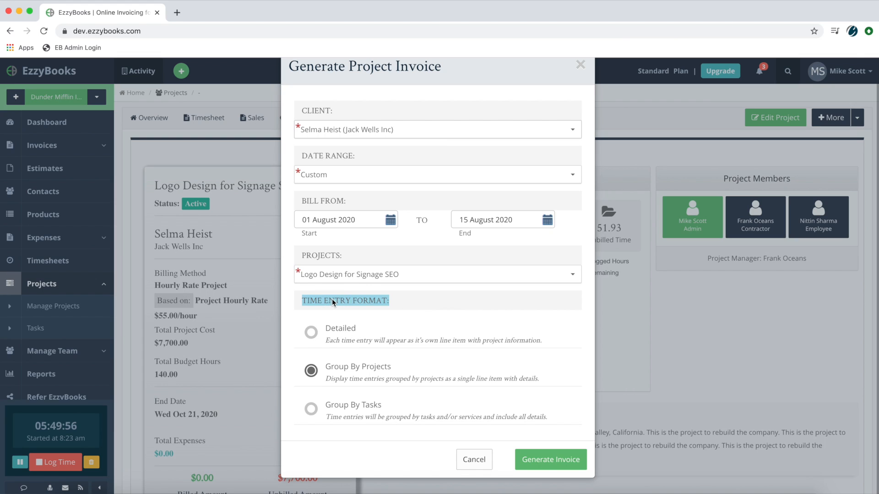
left_click(392, 300)
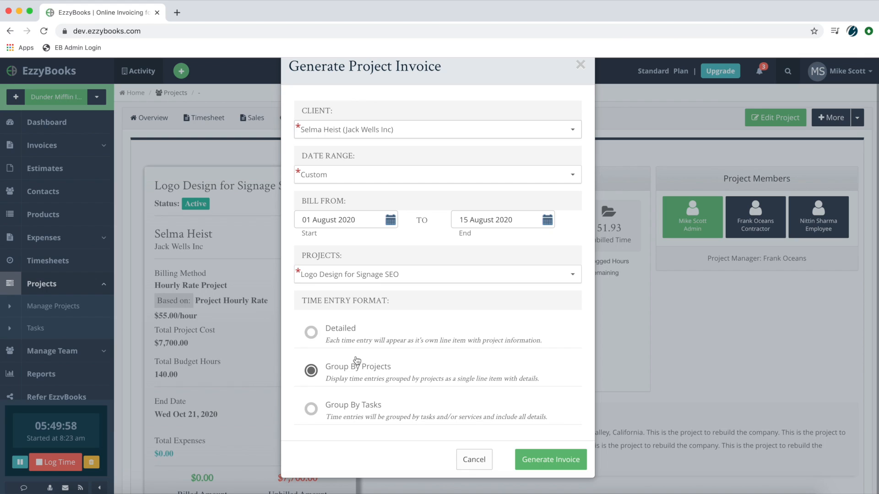
left_click(351, 334)
left_click(351, 369)
left_click(365, 411)
left_click(340, 330)
left_click(364, 367)
left_click(359, 412)
left_click(323, 373)
left_click(562, 461)
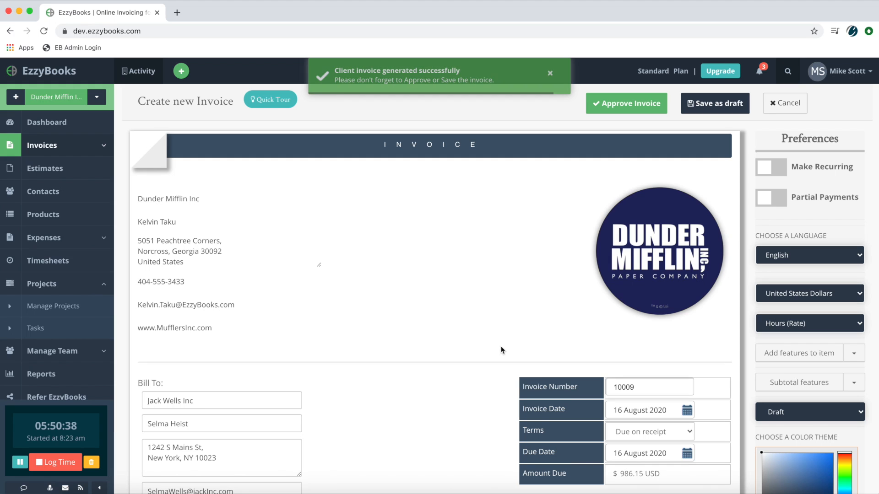
Step: Review the generated invoice's line item, rate, totals, billing details and invoice dates
scroll(476, 274, "down", 7)
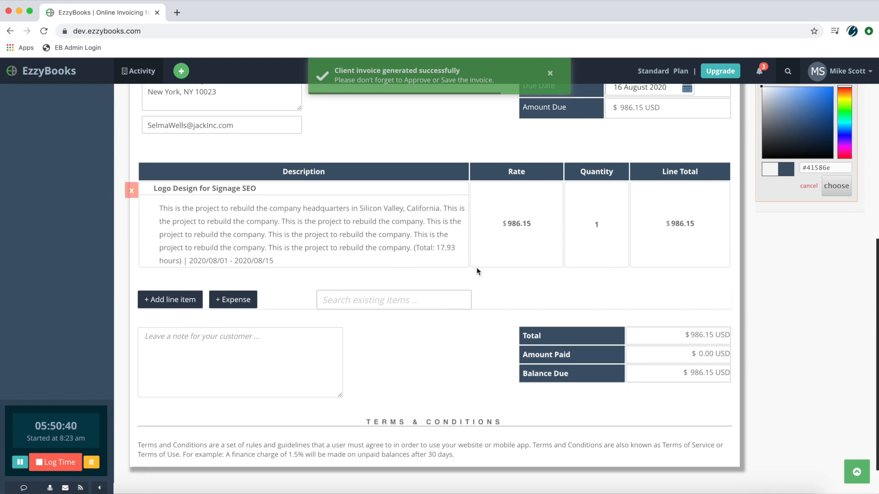
scroll(515, 285, "up", 1)
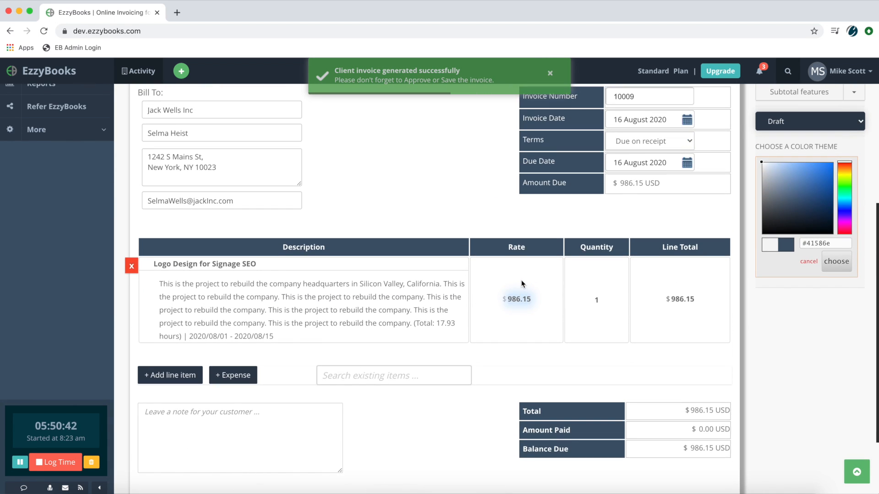
scroll(521, 279, "up", 2)
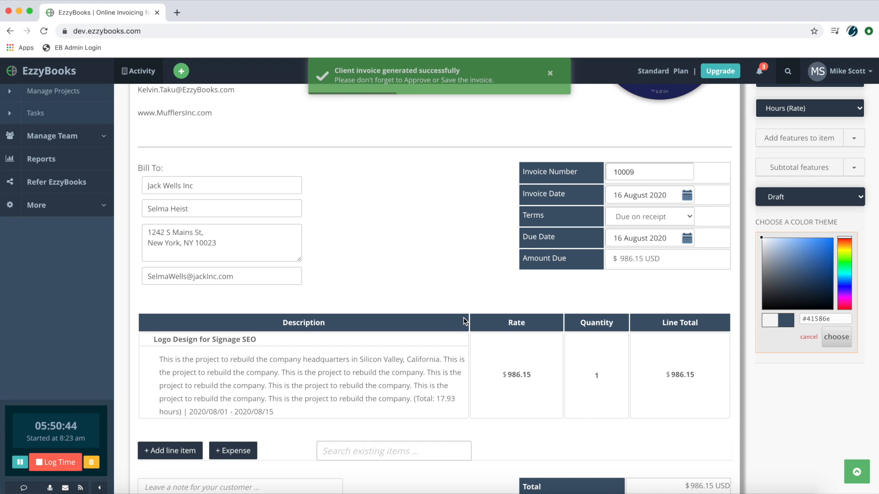
scroll(464, 317, "up", 1)
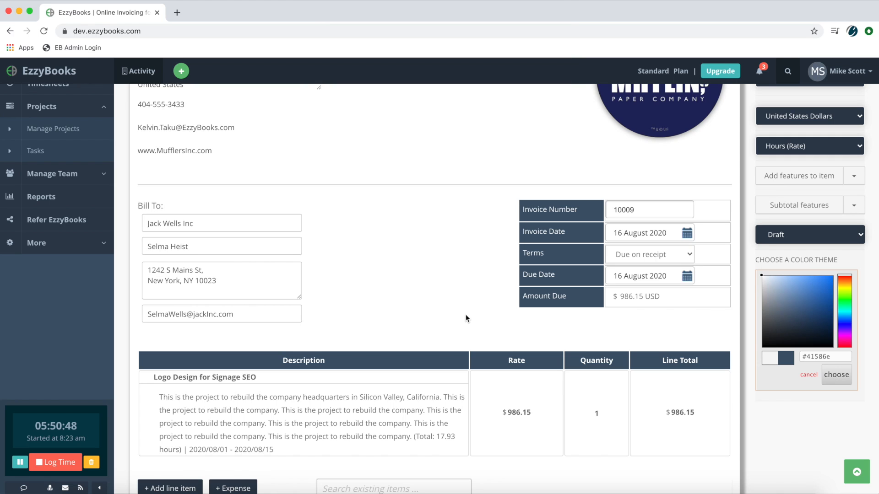
scroll(536, 328, "up", 2)
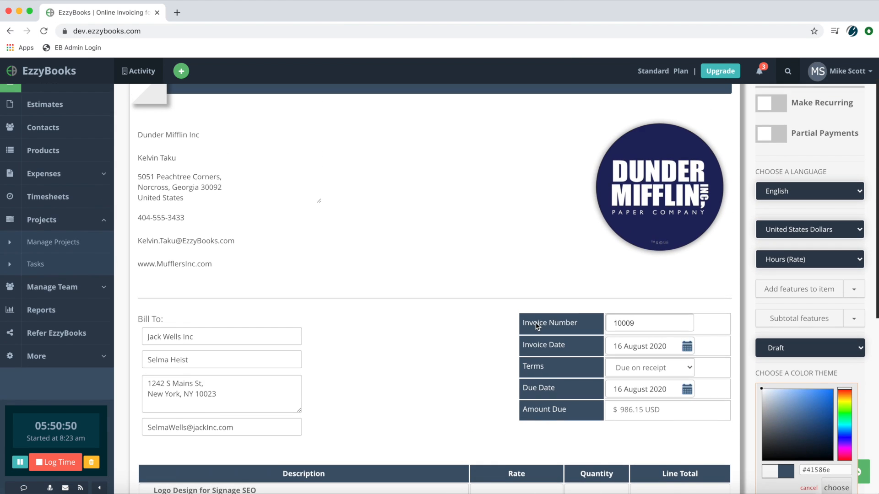
scroll(518, 339, "down", 5)
scroll(514, 367, "up", 2)
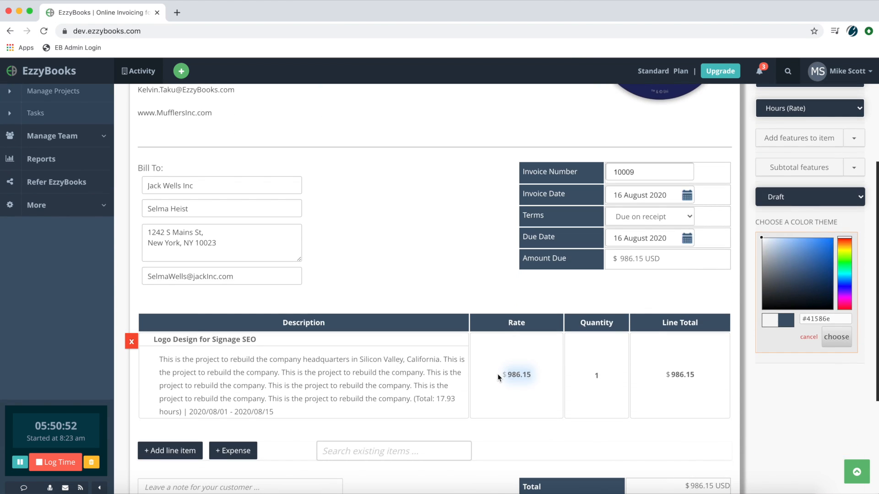
Step: Try adding the Hollywood Systems Inc contract labor expense as an invoice line and remove it again
left_click(242, 450)
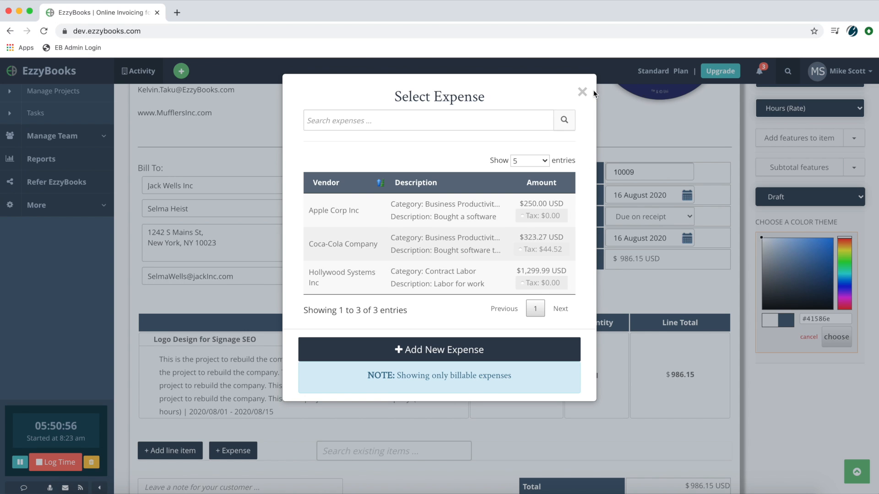
left_click(596, 115)
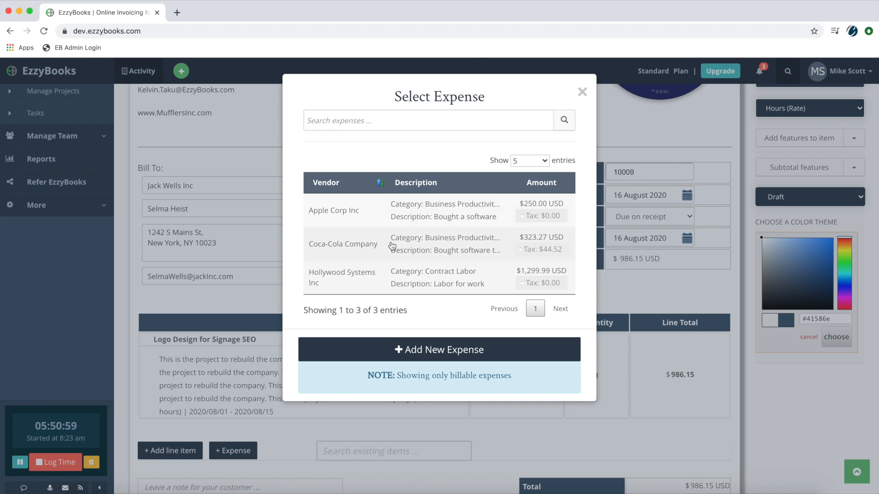
left_click(228, 450)
left_click(357, 121)
left_click(399, 279)
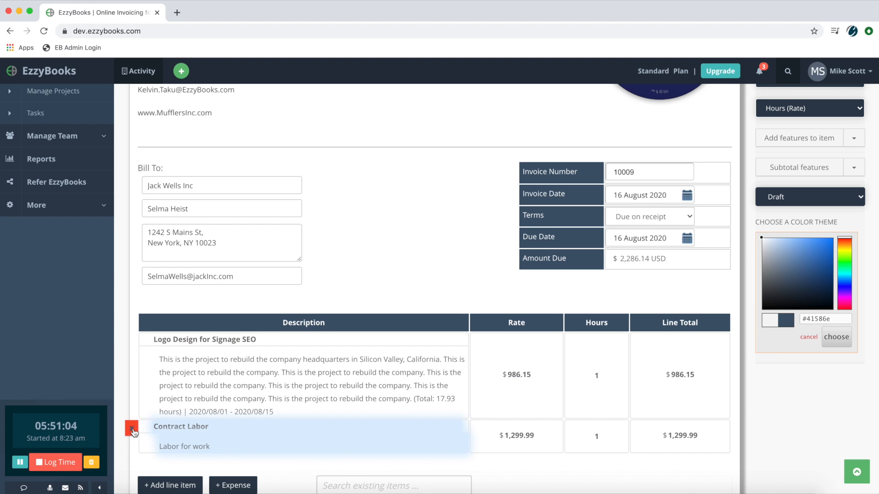
left_click(132, 429)
Step: Add the Coca-Cola Company business productivity software expense to the invoice and approve the invoice
left_click(234, 451)
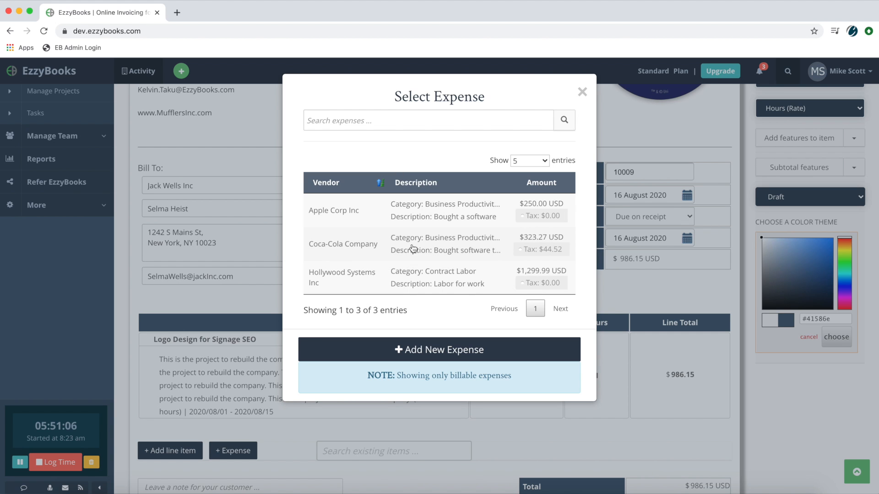
left_click(365, 249)
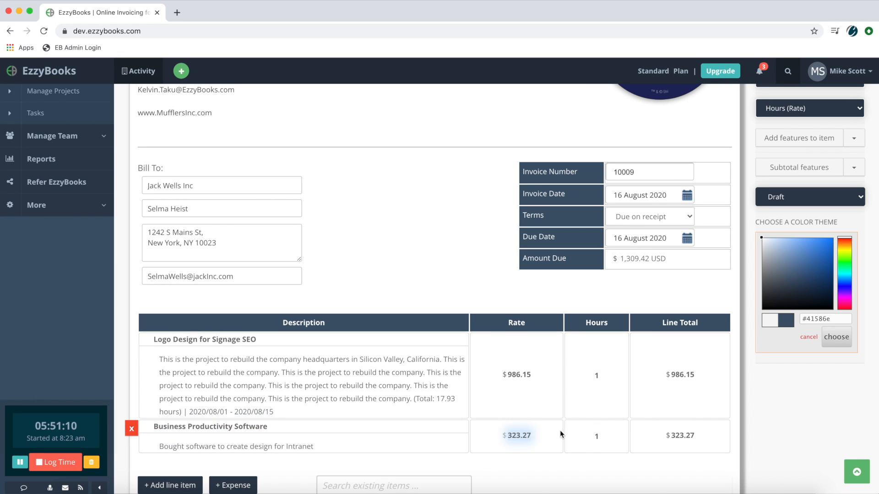
left_click(856, 472)
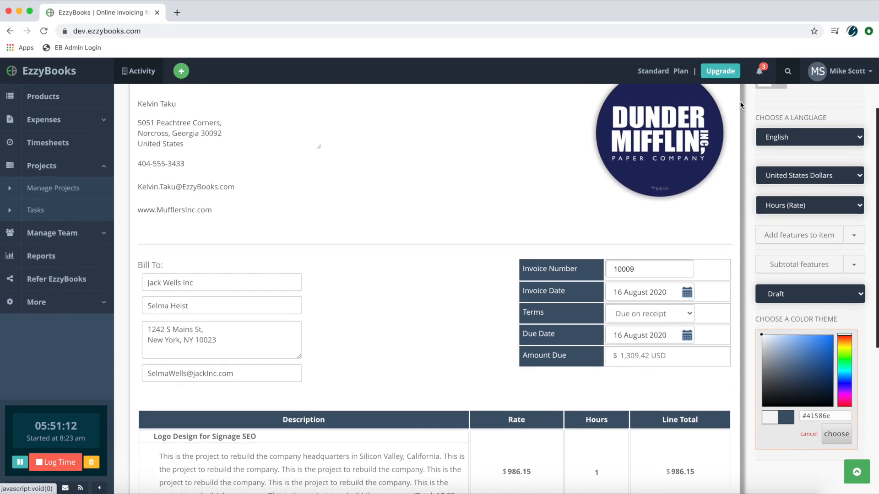
left_click(632, 107)
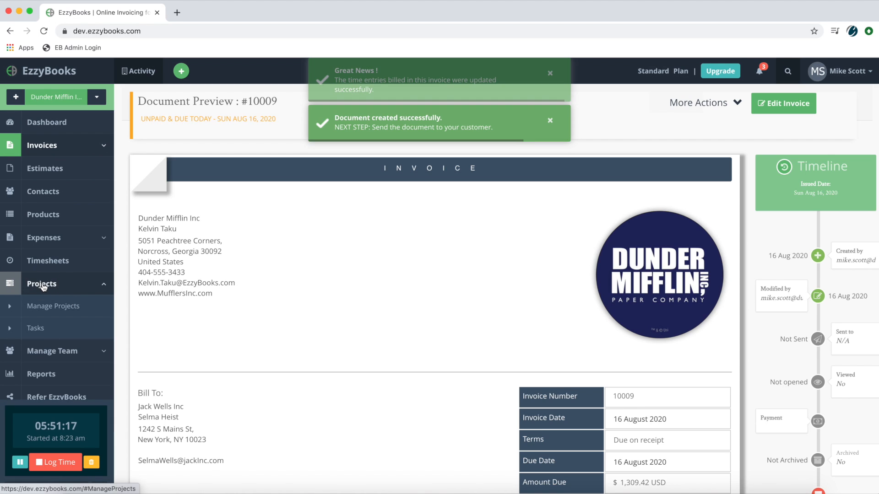
Step: Reopen the Logo Design for Signage SEO project and check the invoices listed under its sales
left_click(64, 283)
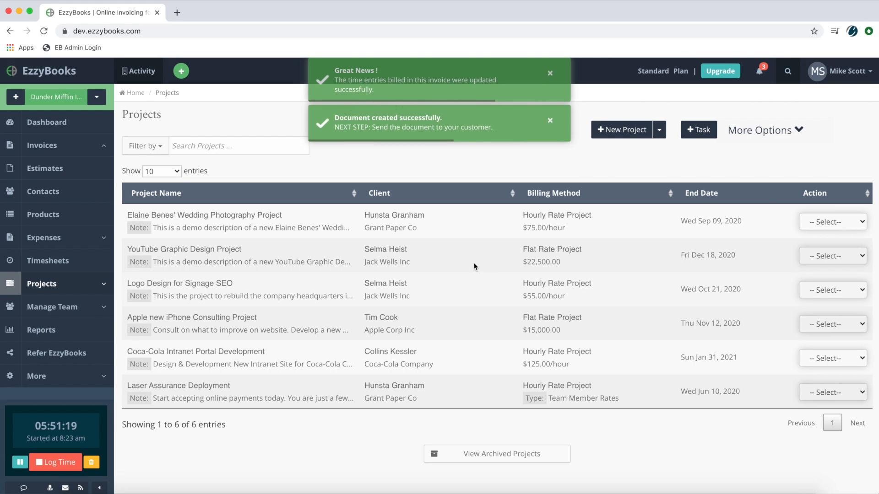
left_click(474, 282)
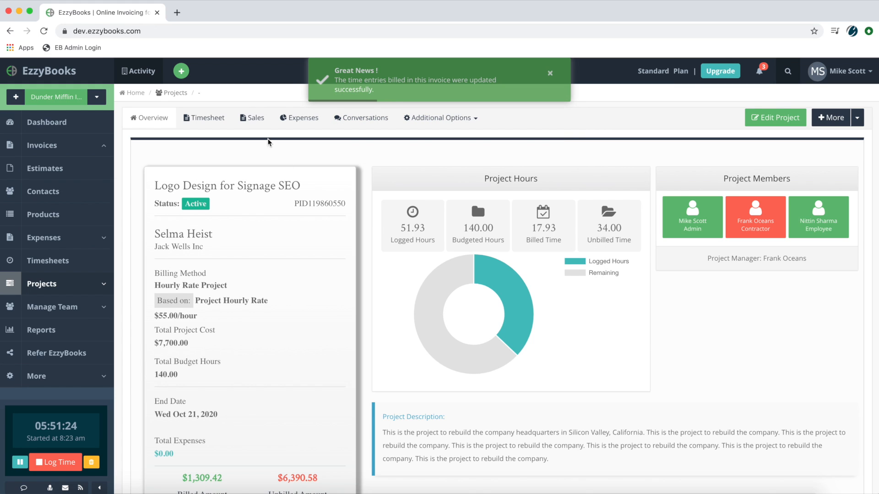
left_click(253, 120)
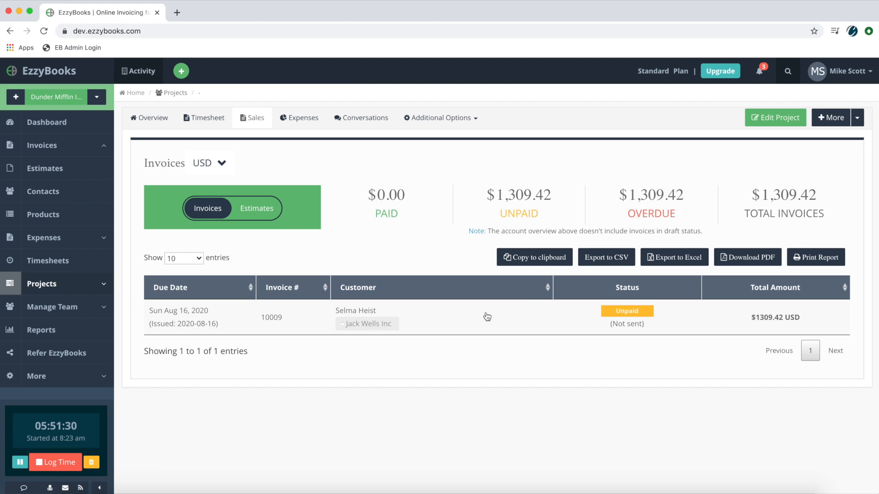
Step: Generate an invoice from the YouTube Graphic Design Project for 01 to 15 August 2020, grouped by projects
left_click(51, 286)
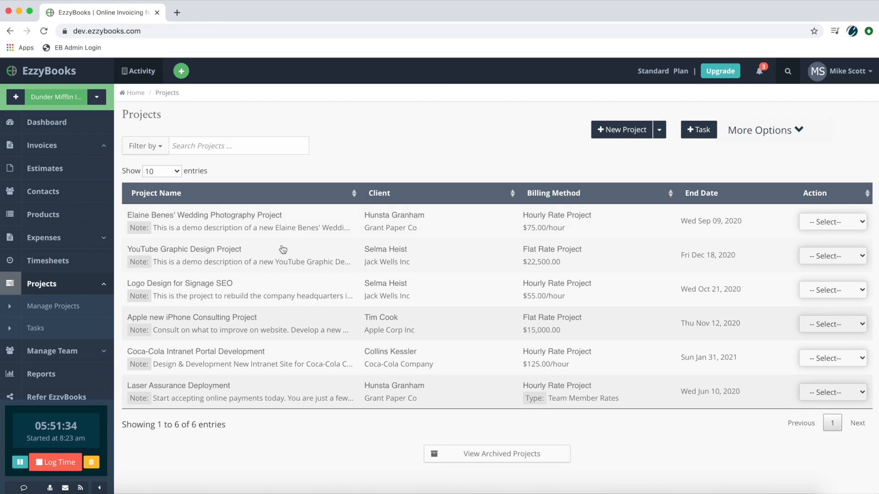
left_click(276, 258)
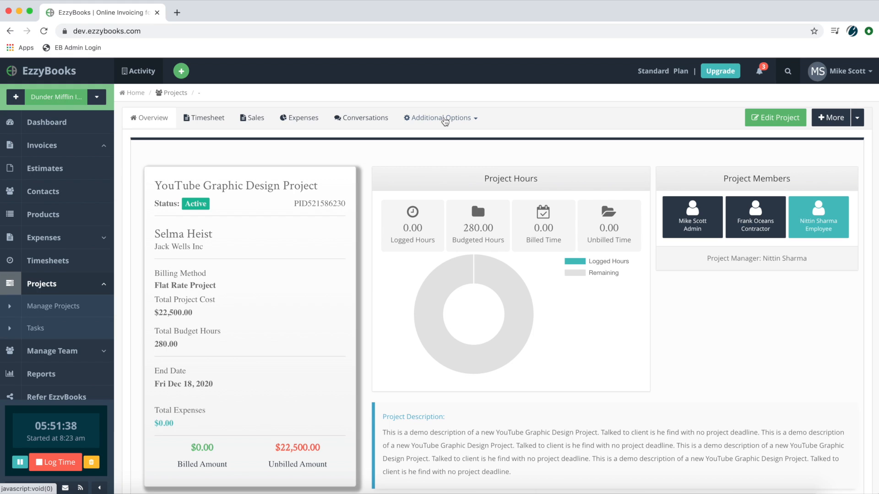
left_click(444, 118)
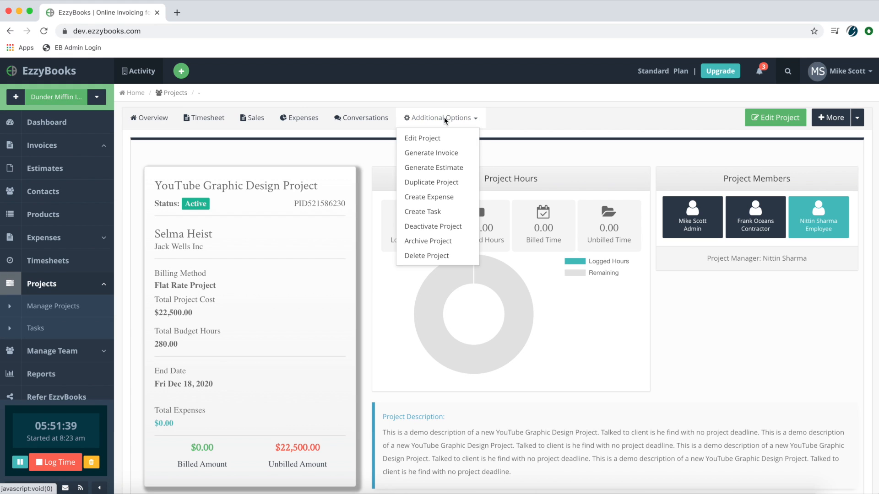
left_click(445, 151)
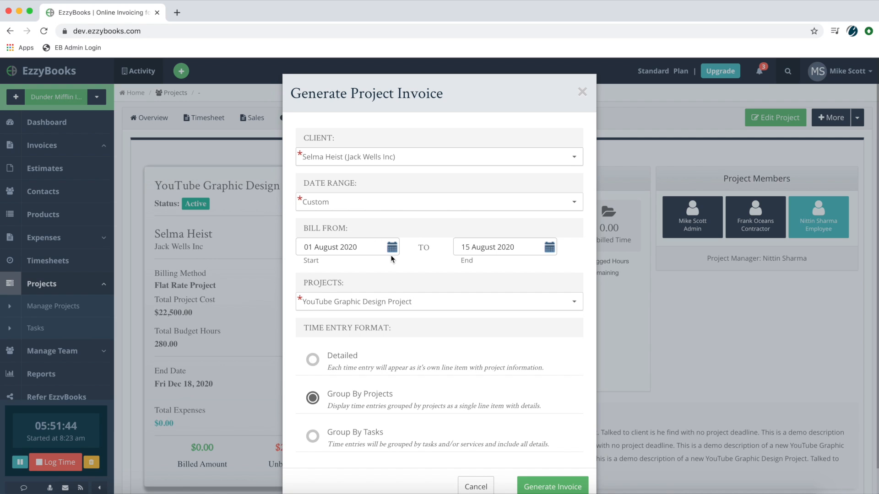
scroll(458, 411, "down", 3)
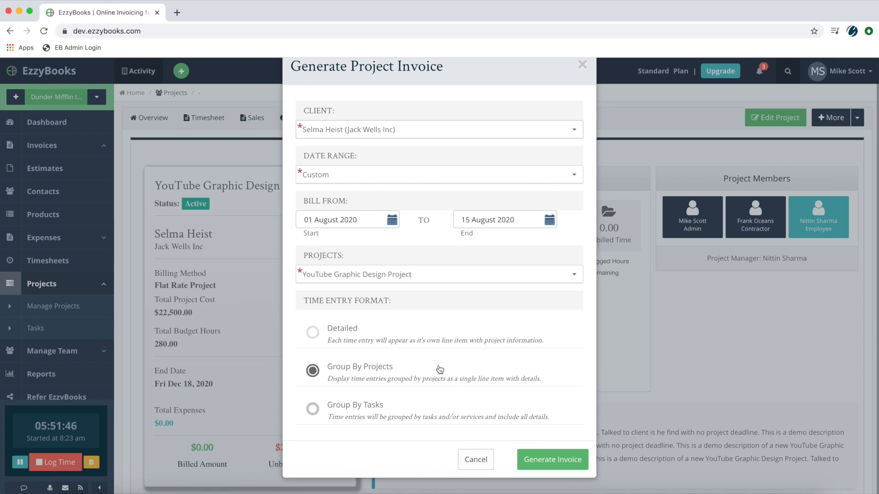
left_click(556, 459)
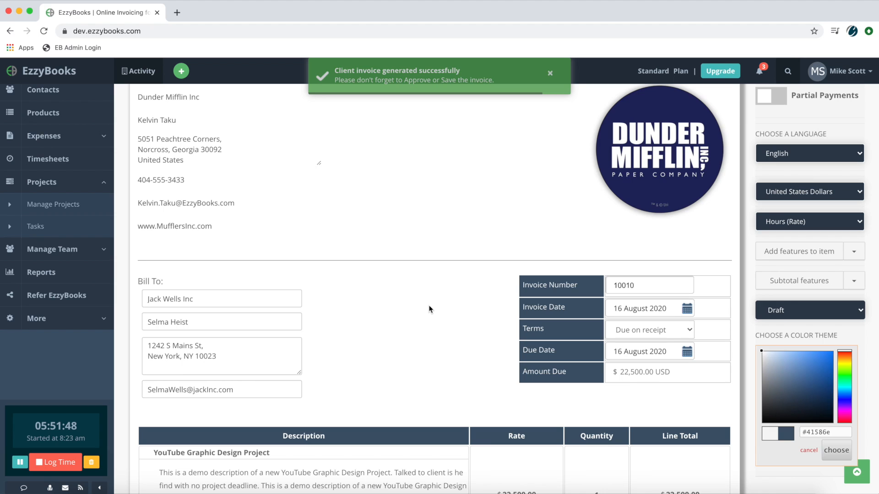
Step: Enable partial payments on the YouTube Graphic Design Project invoice with a minimum payment amount of $5000
scroll(729, 398, "down", 1)
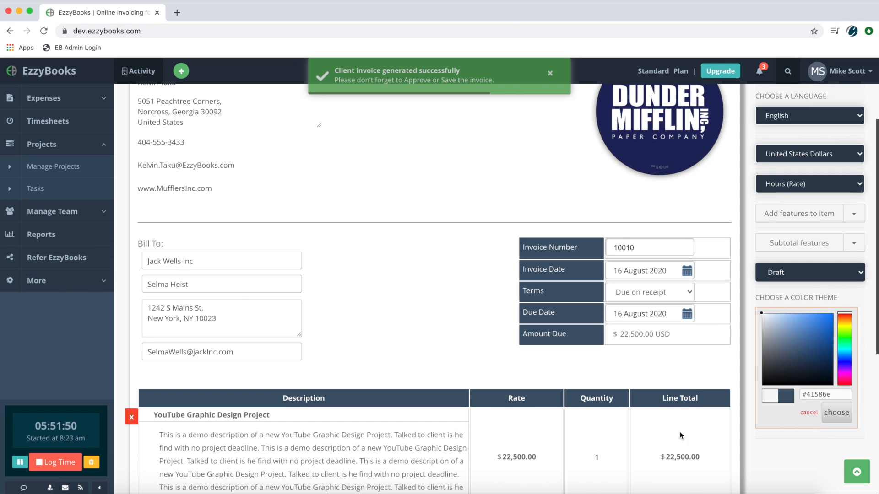
scroll(714, 412, "up", 4)
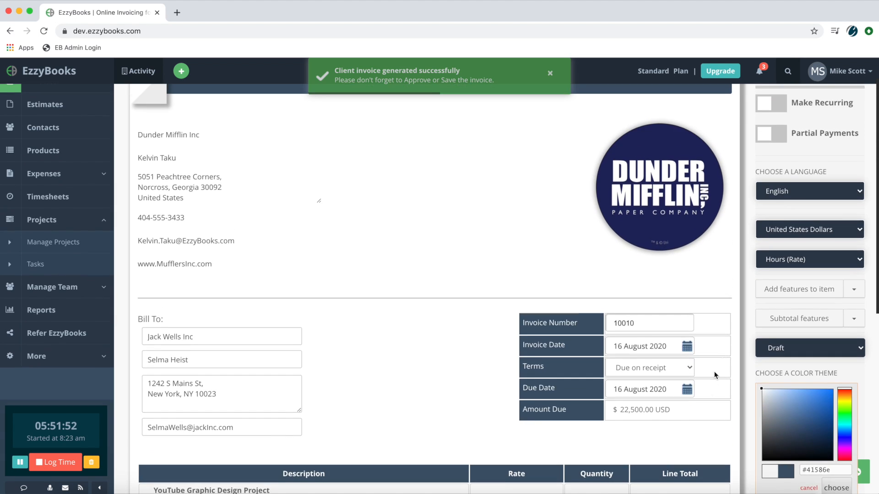
left_click(776, 201)
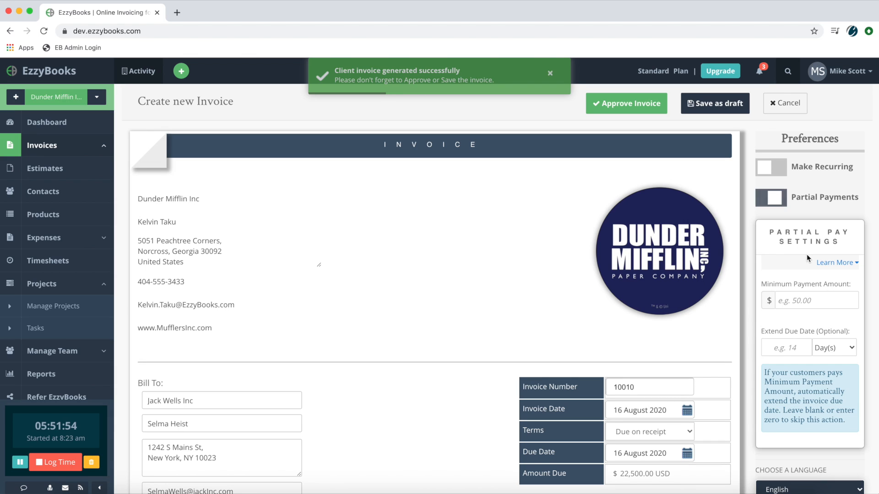
left_click(795, 302)
type("5000")
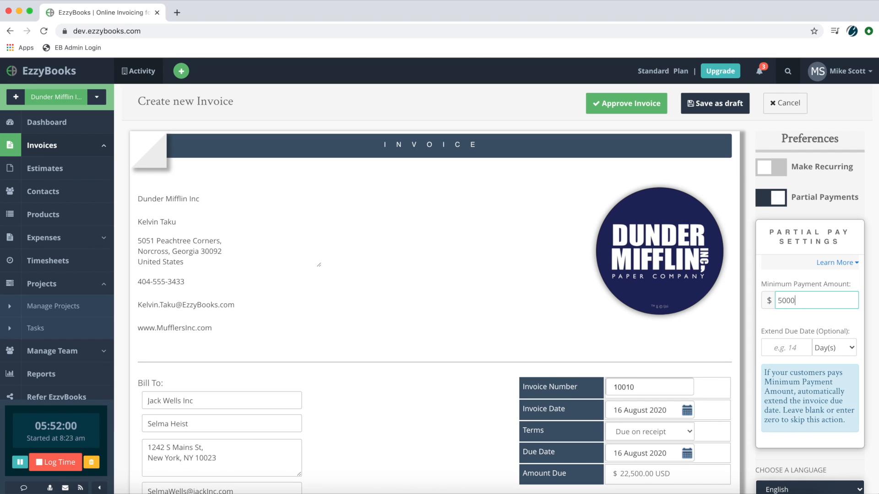
Step: Set the partial payment due date extension to 1 month
left_click(791, 348)
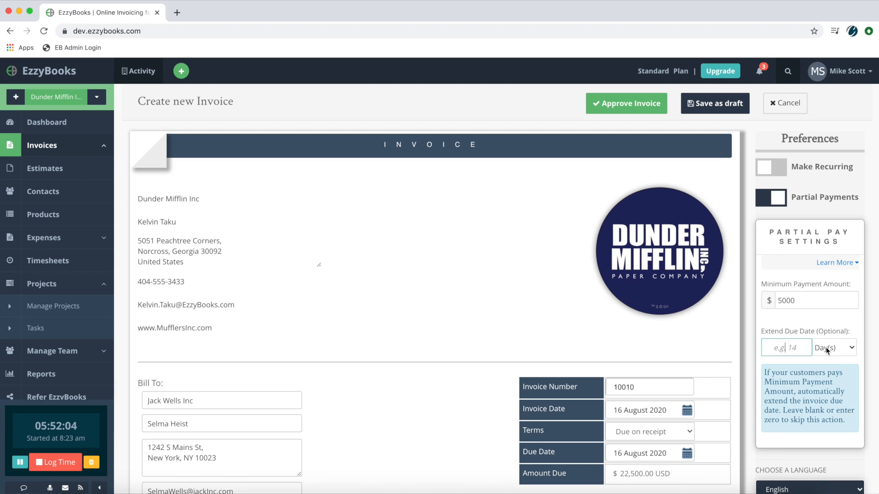
left_click(825, 350)
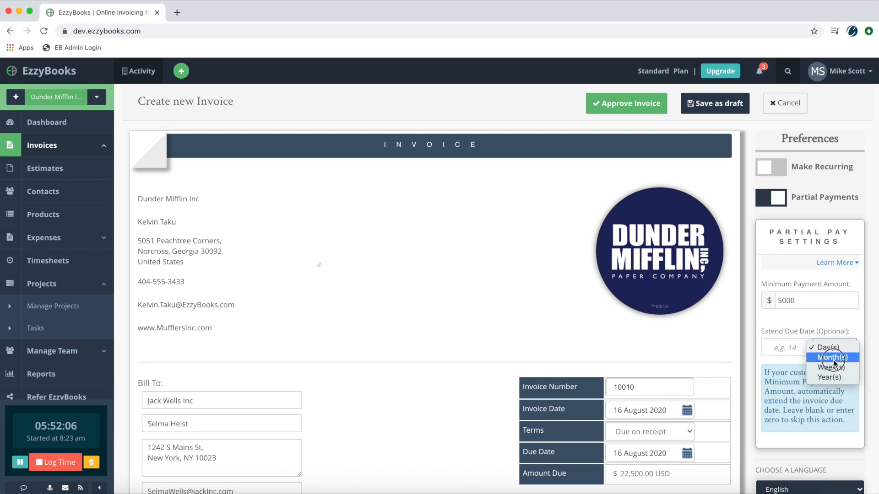
left_click(833, 360)
left_click(781, 352)
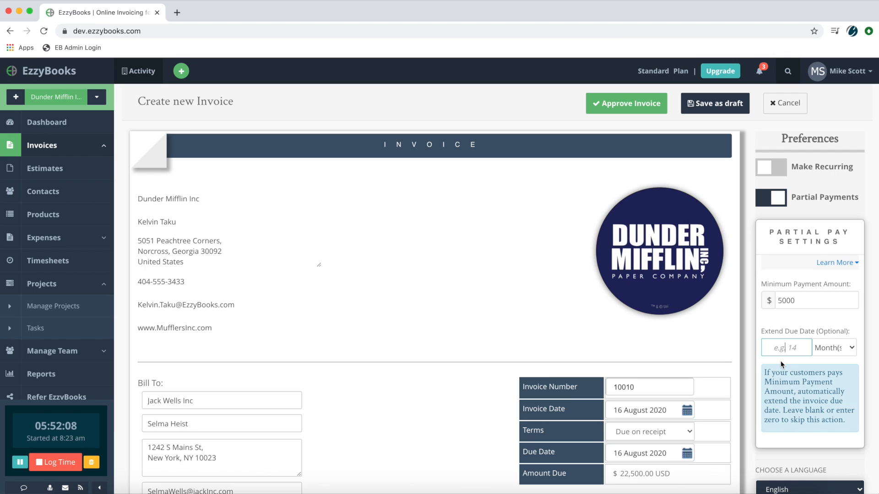
left_click(814, 321)
double_click(807, 300)
left_click(806, 319)
Step: Review the YouTube Graphic Design Project invoice and approve it
scroll(845, 352, "down", 2)
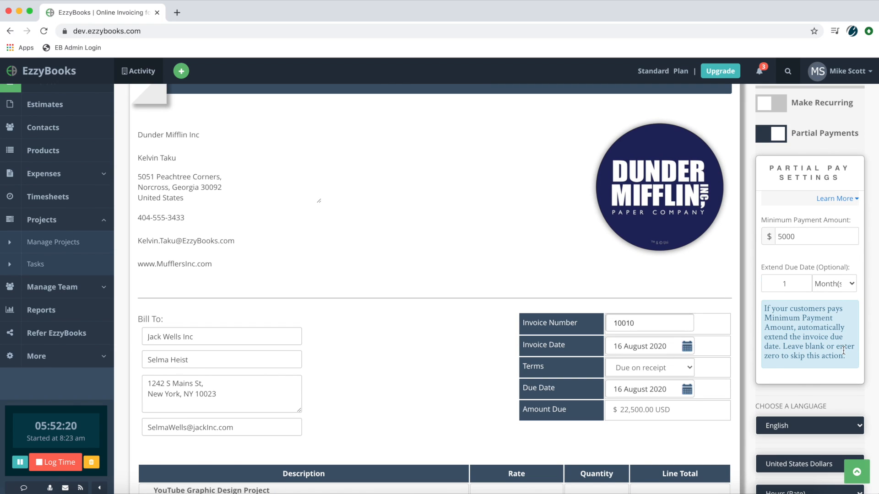
scroll(845, 353, "down", 3)
scroll(845, 353, "down", 4)
scroll(847, 350, "up", 9)
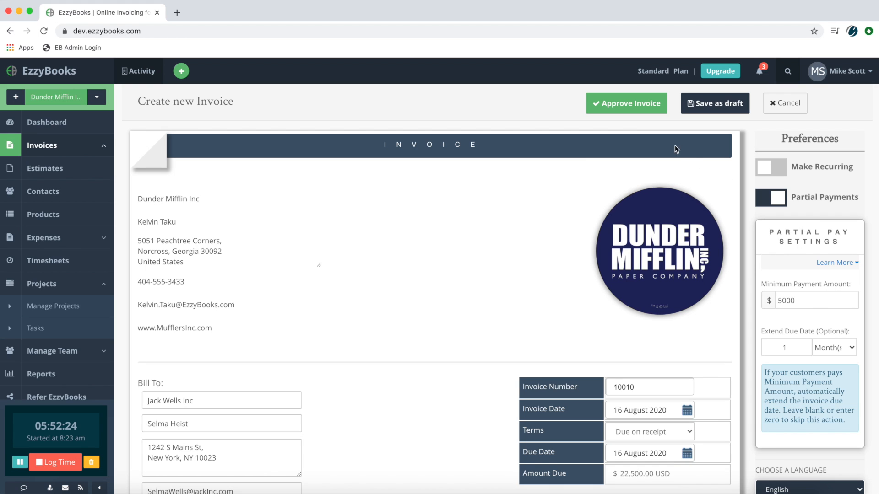
left_click(628, 103)
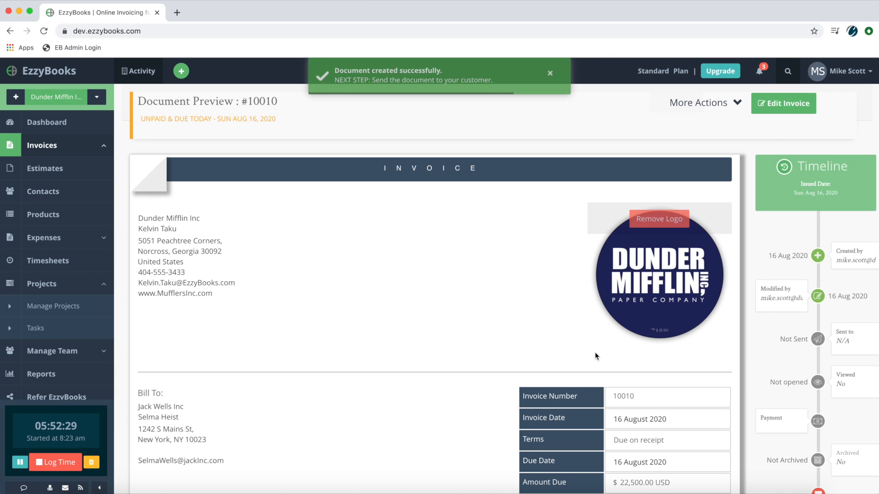
Step: Start sending the approved invoice by email, with online payments accepted and mail-in check enabled as payment options
left_click(699, 103)
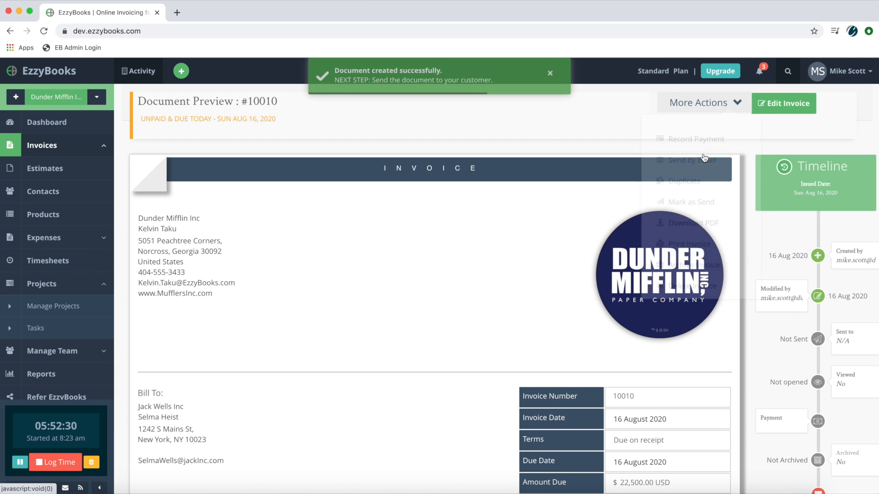
left_click(709, 160)
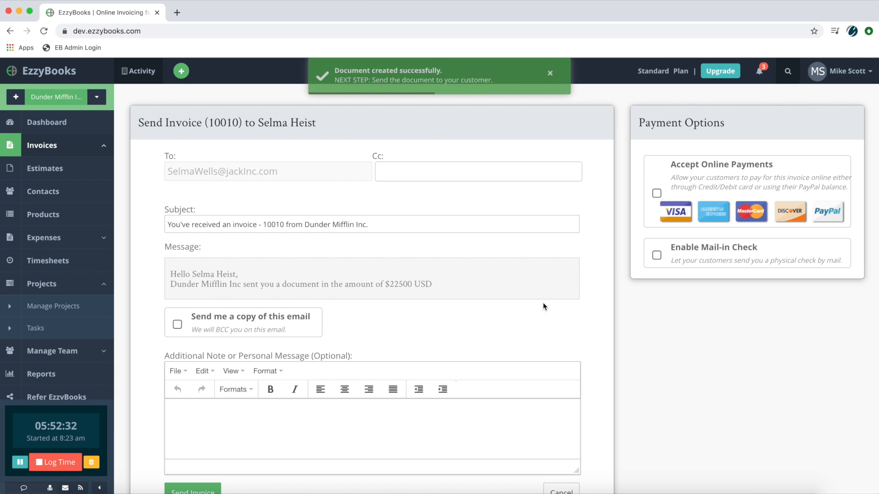
left_click(686, 193)
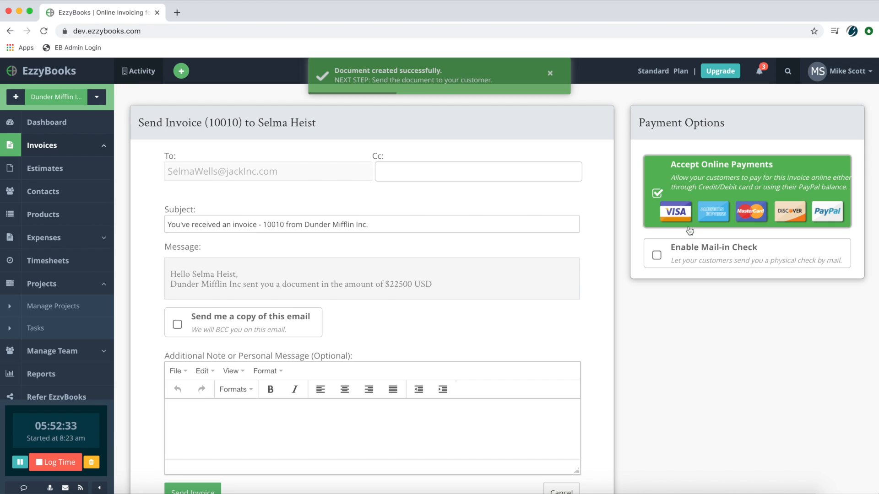
left_click(682, 257)
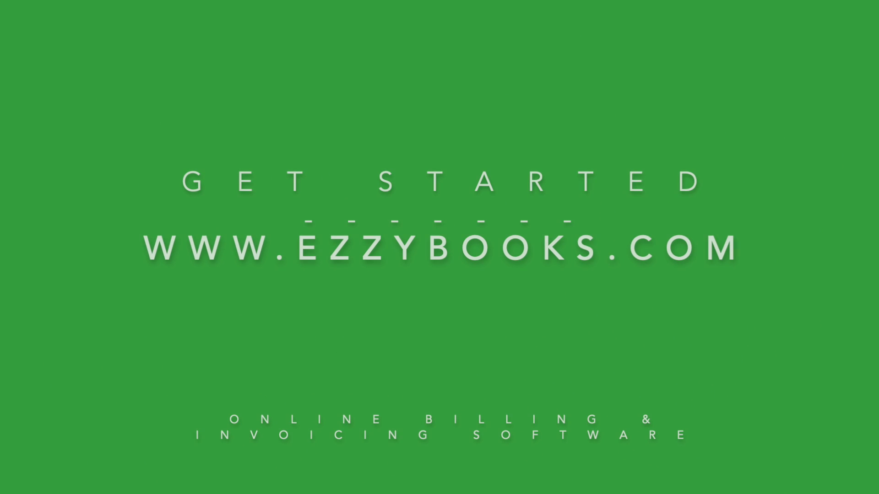